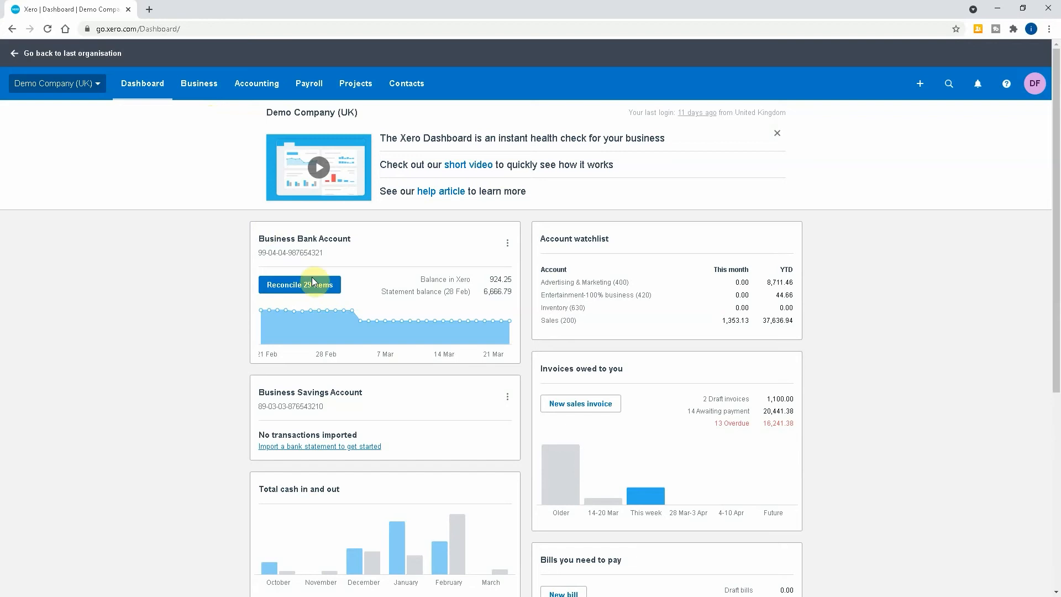
Open the Business Bank Account's items to reconcile and find the 21 Feb Cooper Street Bakery statement line.
{"action": "left_click", "coordinate": [326, 284]}
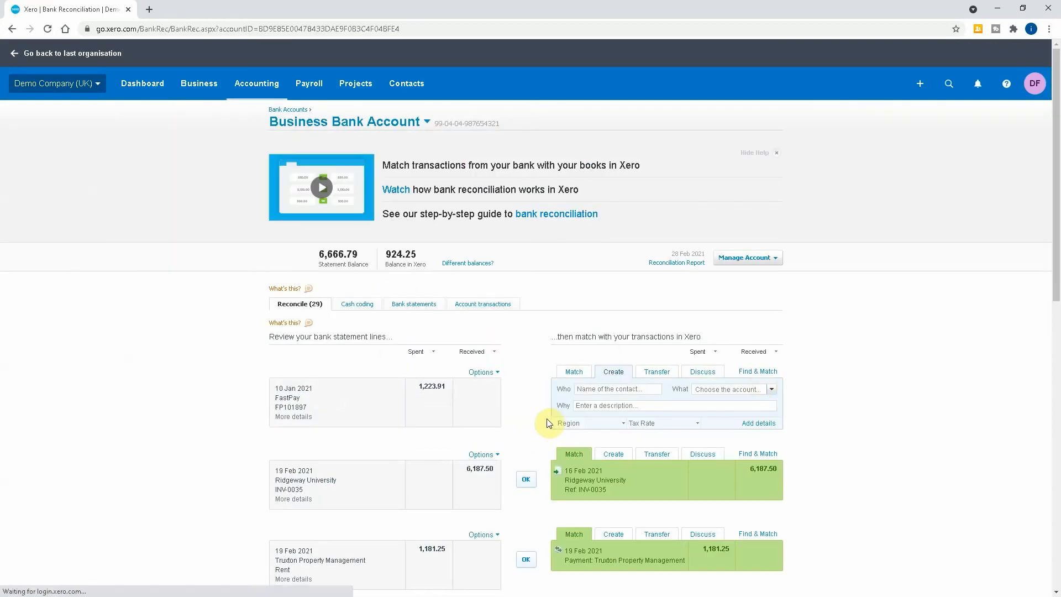
{"action": "scroll", "coordinate": [507, 406], "scroll_direction": "down", "scroll_amount": 6}
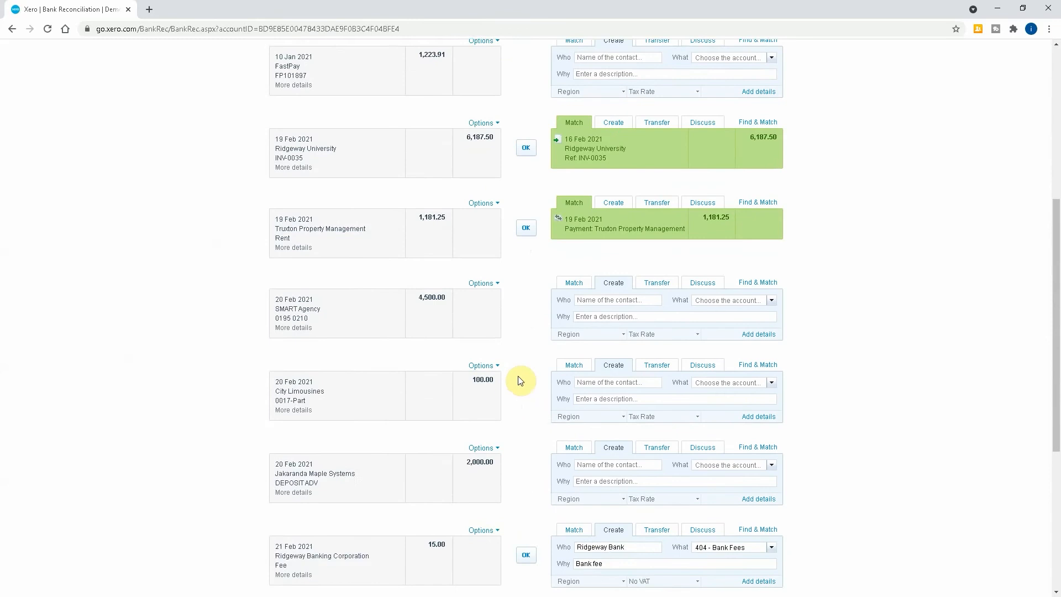
{"action": "scroll", "coordinate": [508, 406], "scroll_direction": "down", "scroll_amount": 4}
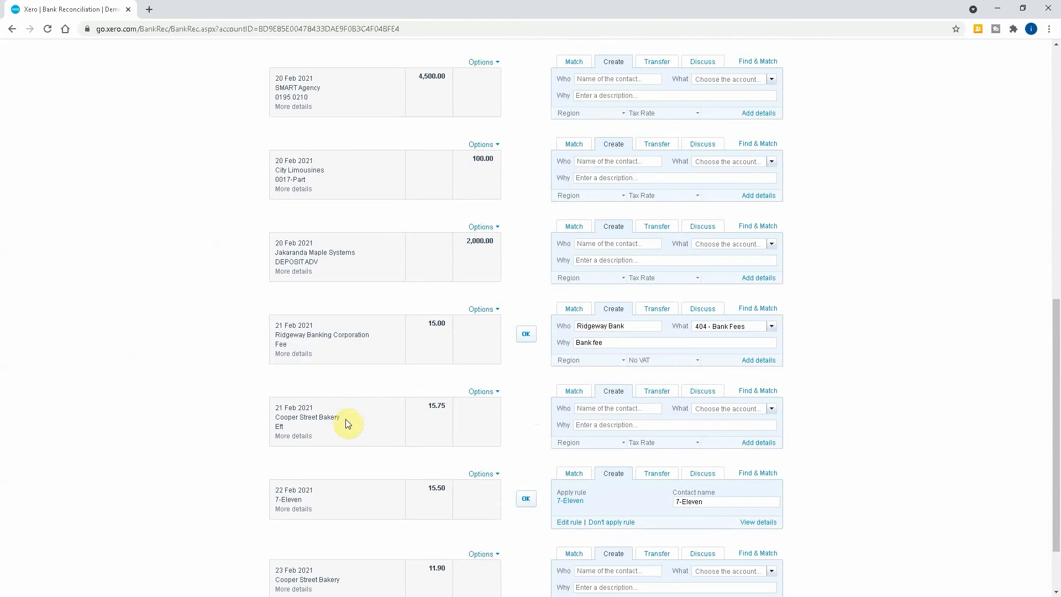
{"action": "left_click", "coordinate": [492, 392]}
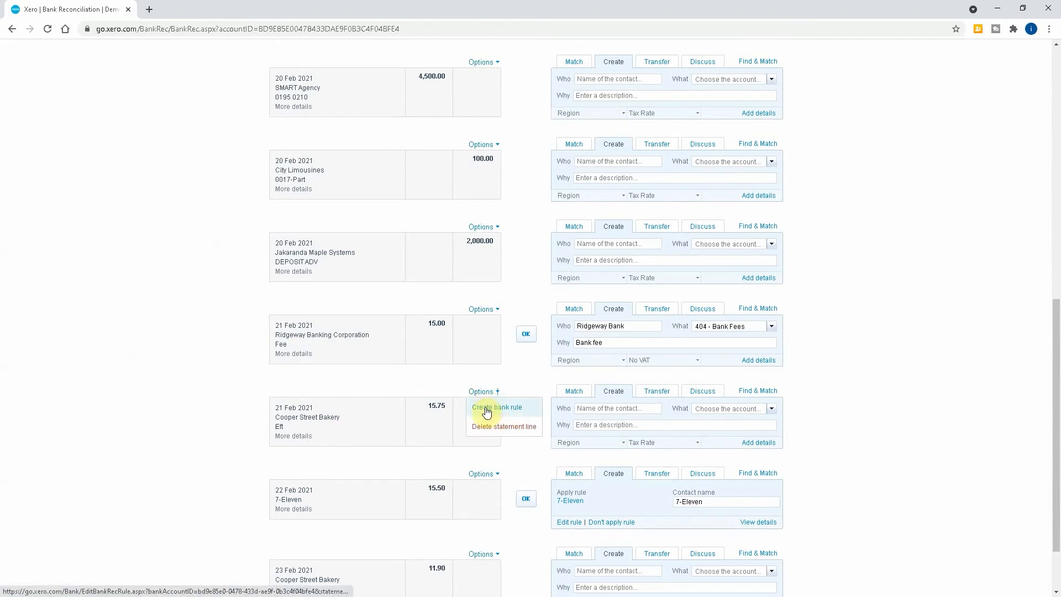
{"action": "scroll", "coordinate": [562, 396], "scroll_direction": "up", "scroll_amount": 7}
{"action": "left_click", "coordinate": [772, 94]}
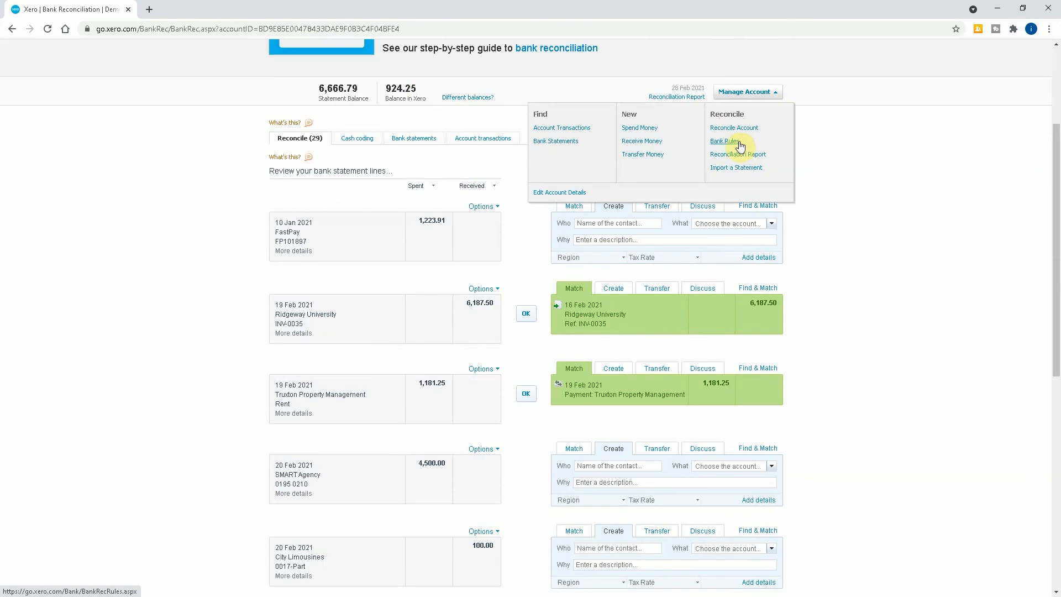
Create a bank rule from the 21 Feb Cooper Street Bakery line and remove its Description condition.
{"action": "scroll", "coordinate": [474, 532], "scroll_direction": "down", "scroll_amount": 2}
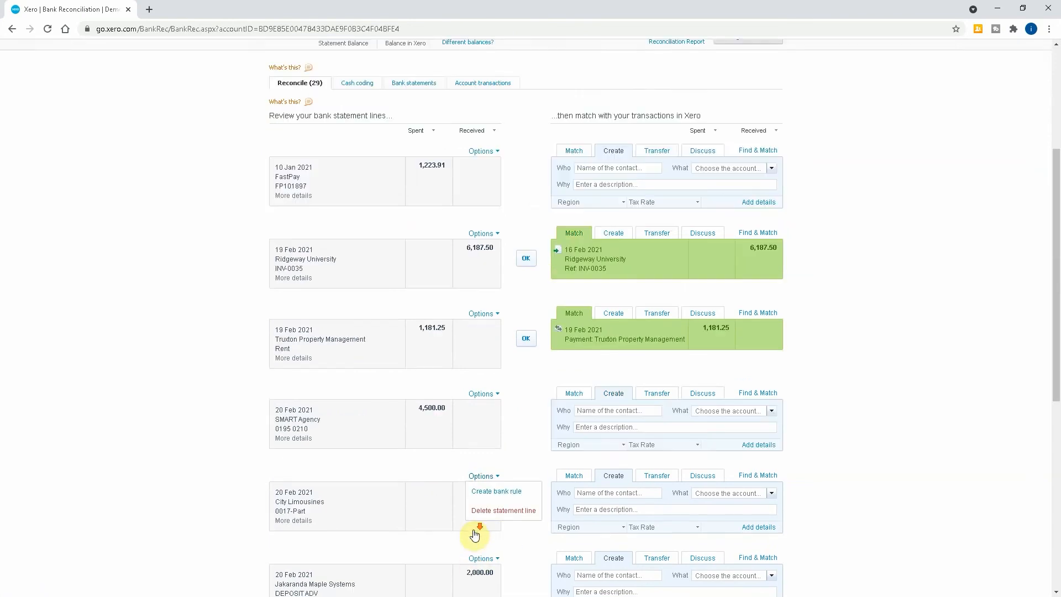
{"action": "scroll", "coordinate": [509, 426], "scroll_direction": "down", "scroll_amount": 3}
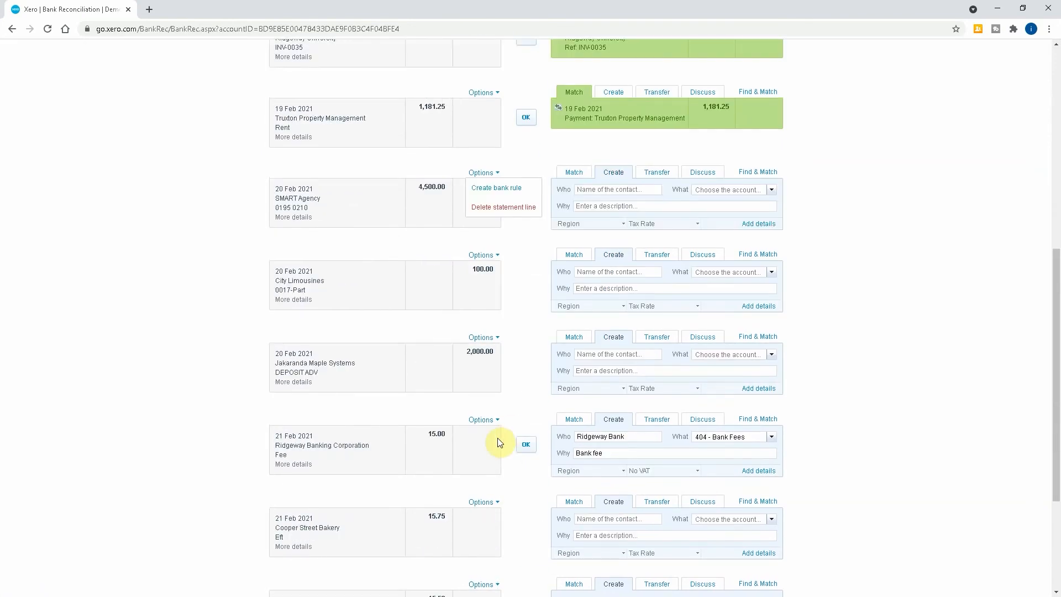
{"action": "left_click", "coordinate": [486, 504]}
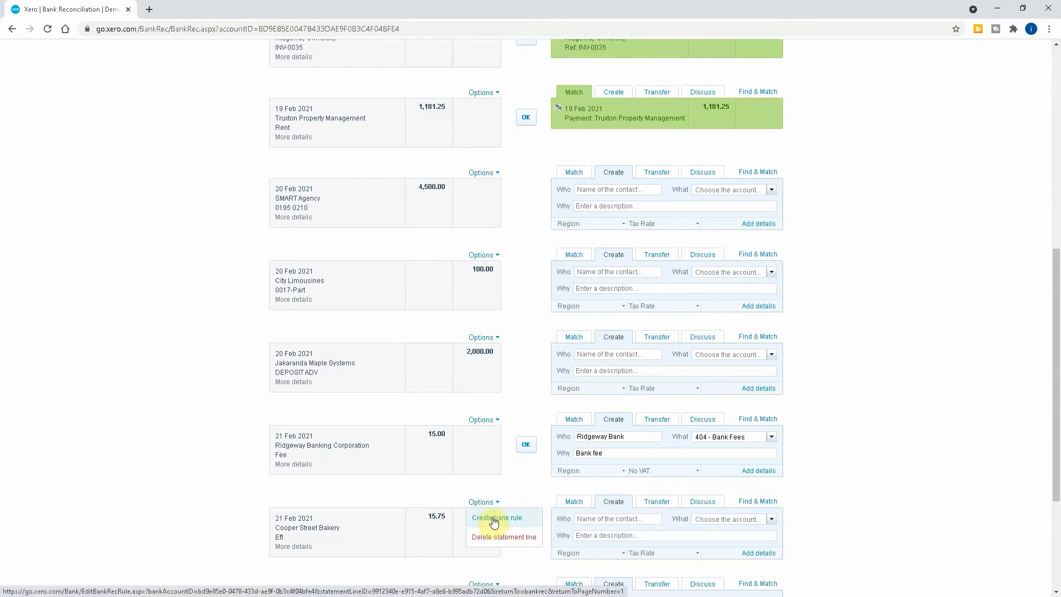
{"action": "left_click", "coordinate": [493, 520]}
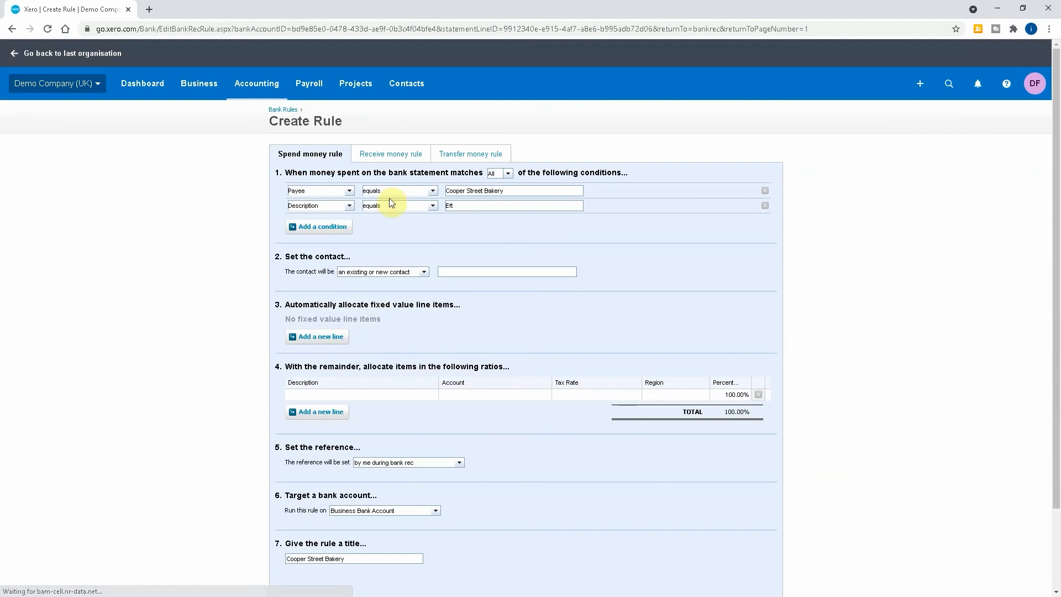
{"action": "left_click", "coordinate": [766, 205]}
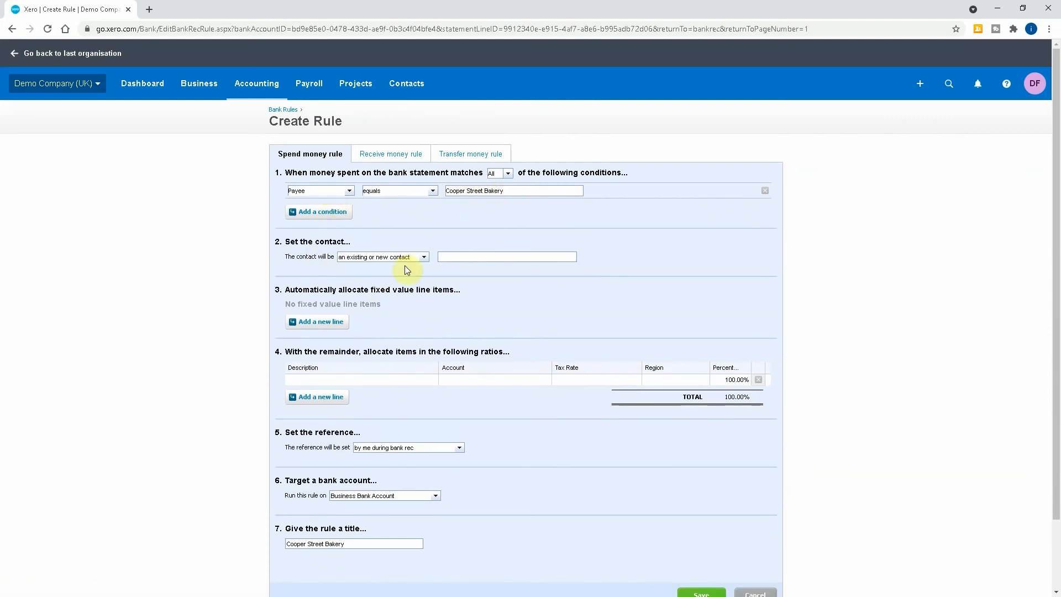
Set the rule's contact to Copper Street Bakery.
{"action": "left_click", "coordinate": [443, 257]}
{"action": "type", "text": "Copper"}
{"action": "type", "text": " ST"}
{"action": "type", "text": "treet Bakery"}
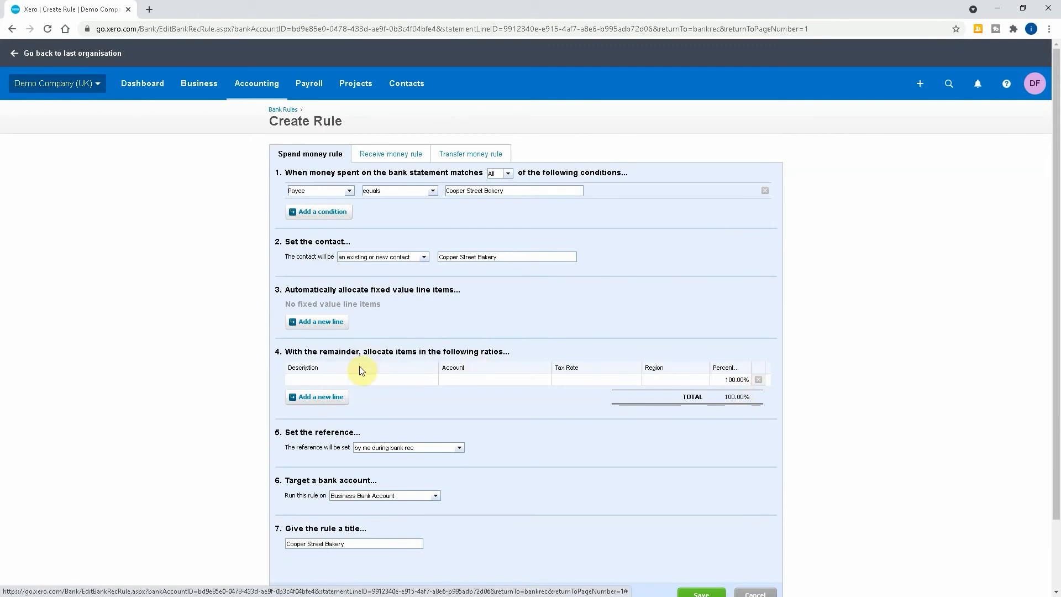
Allocate the remainder with the description Subsistence and the account 441 - Legal Expenses.
{"action": "left_click", "coordinate": [373, 383]}
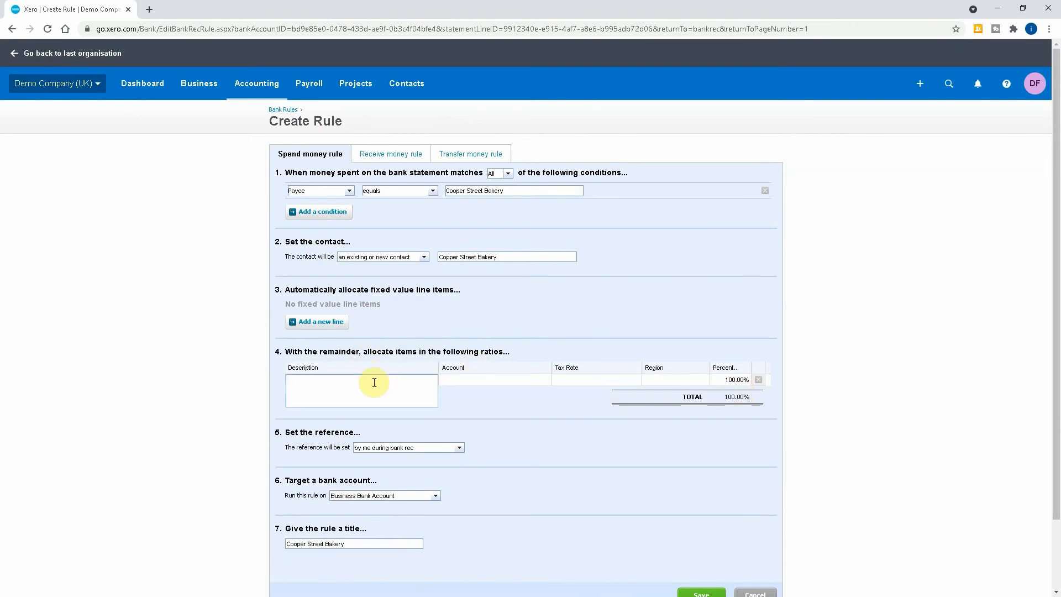
{"action": "type", "text": "Subsistence"}
{"action": "key", "text": "Tab"}
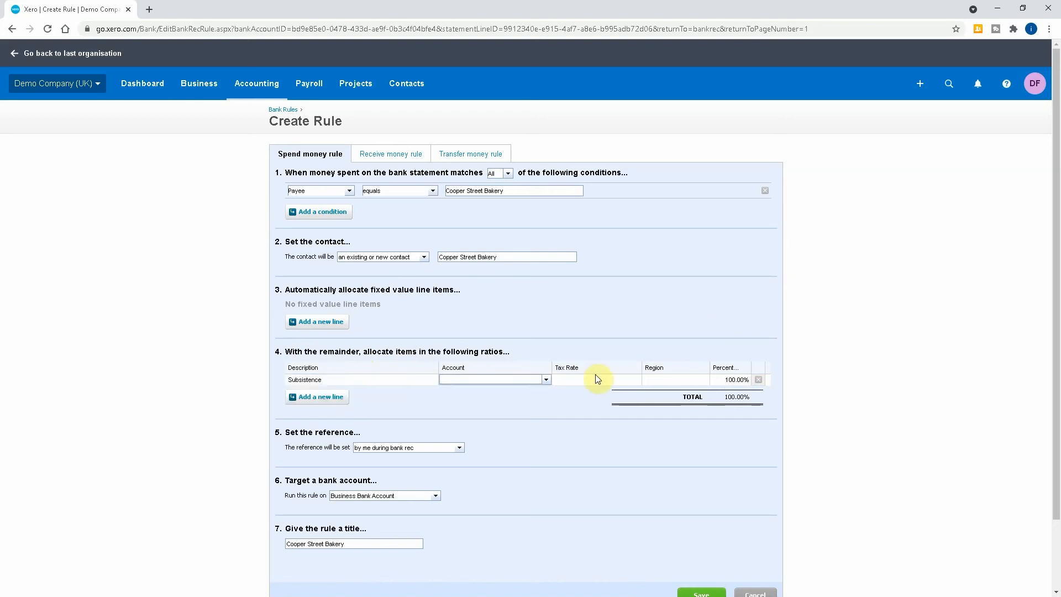
{"action": "left_click", "coordinate": [545, 381]}
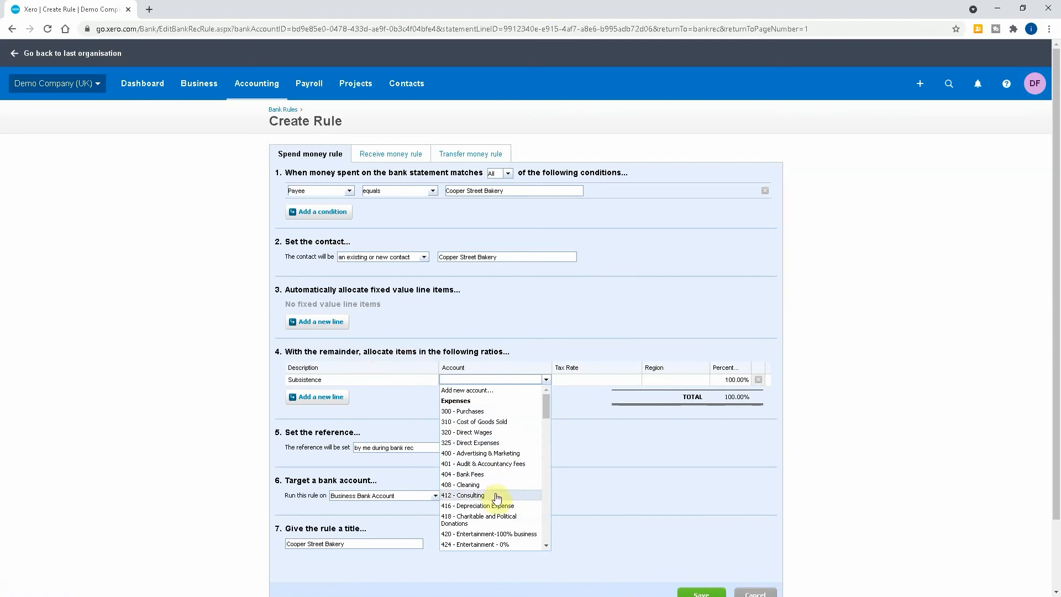
{"action": "scroll", "coordinate": [491, 522], "scroll_direction": "down", "scroll_amount": 3}
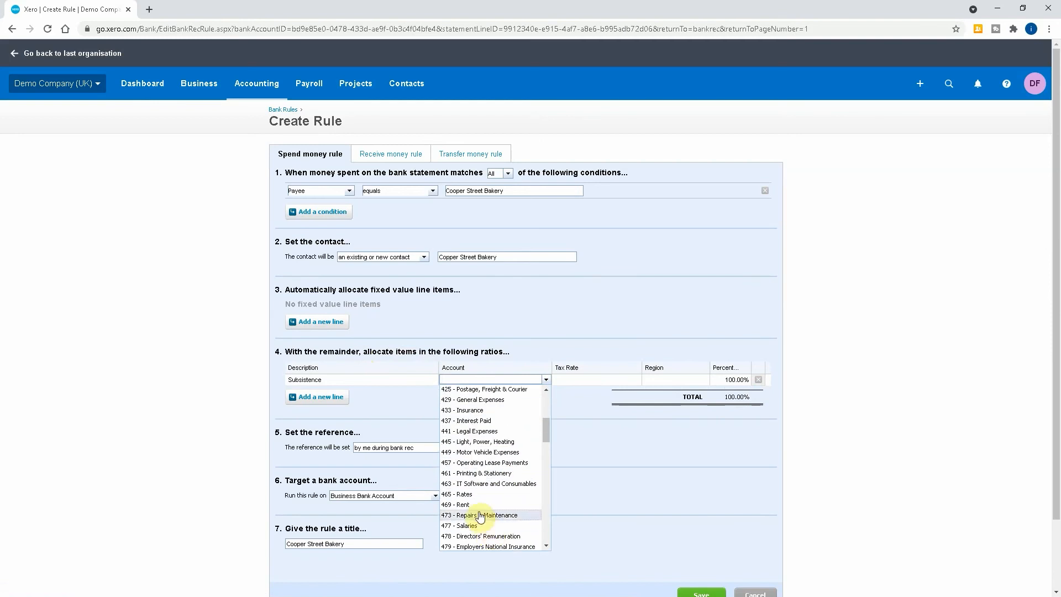
{"action": "left_click", "coordinate": [482, 431]}
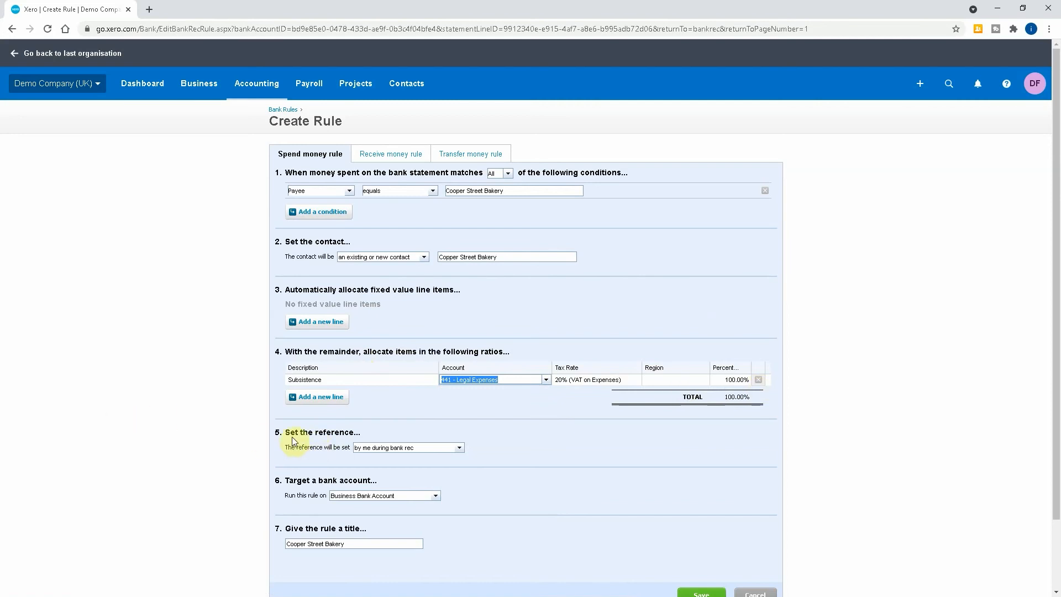
Have the rule take its reference from the Reference.
{"action": "left_click", "coordinate": [461, 447]}
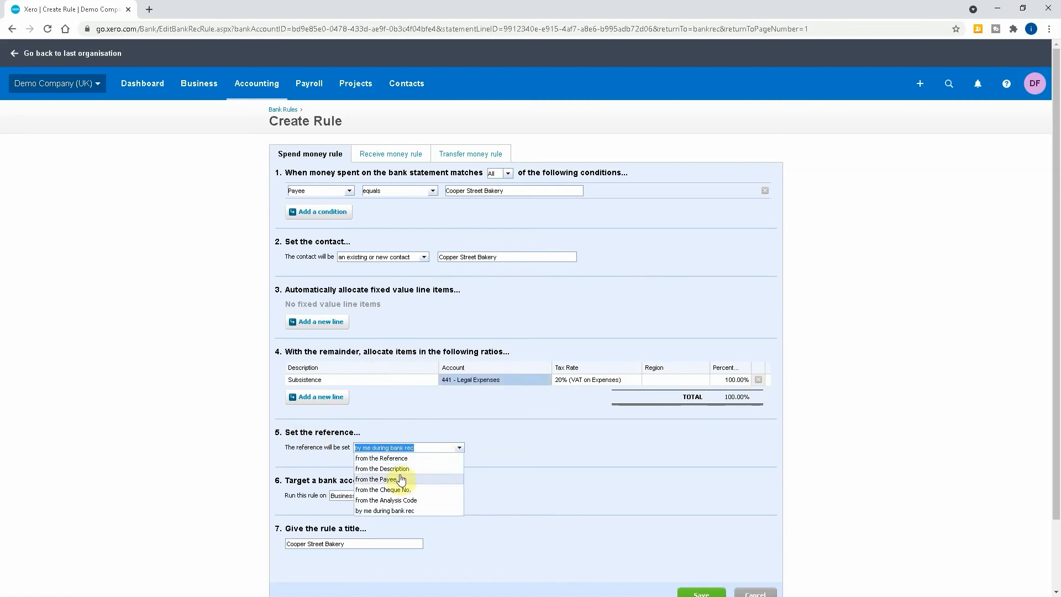
{"action": "left_click", "coordinate": [382, 458]}
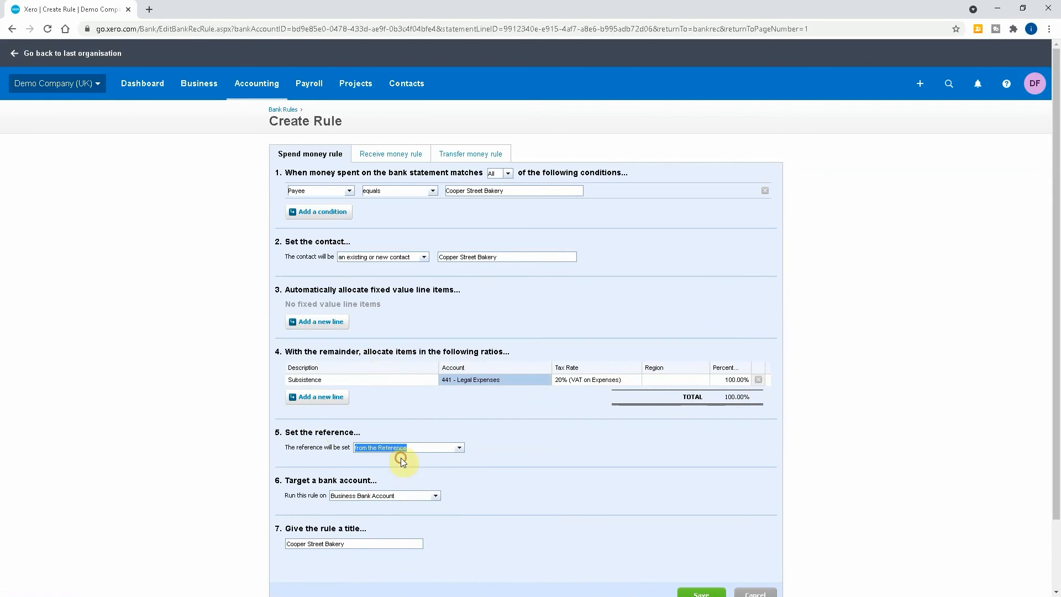
{"action": "left_click", "coordinate": [460, 448]}
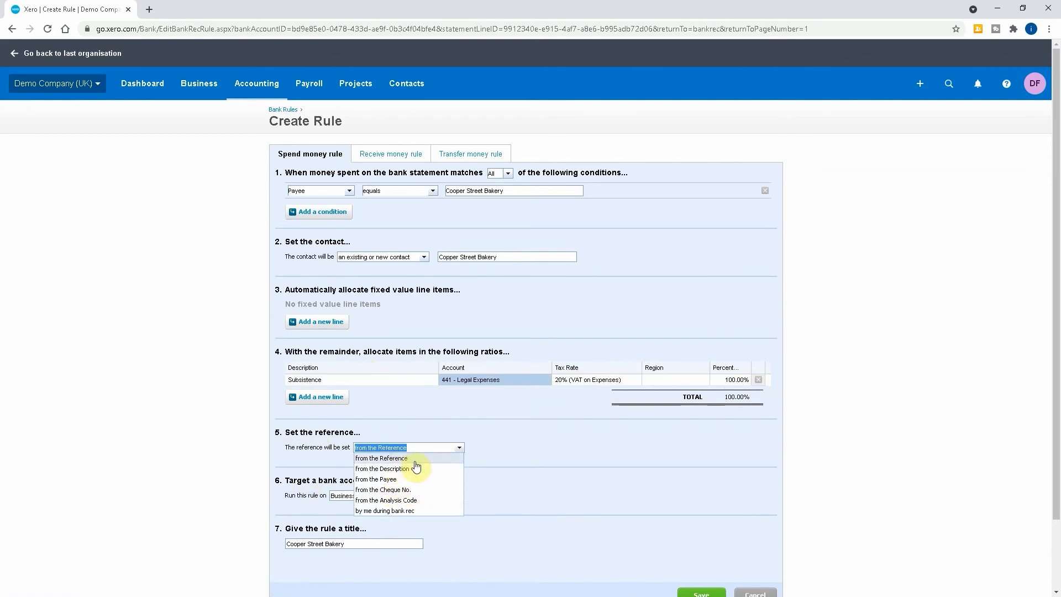
{"action": "left_click", "coordinate": [535, 469]}
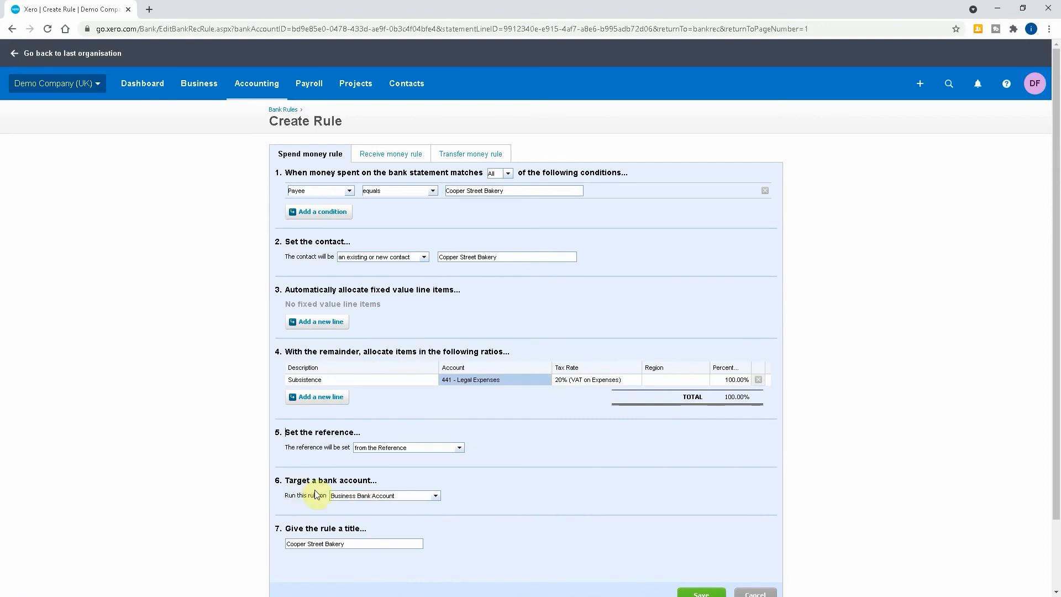
Run the rule on all bank accounts and save it.
{"action": "left_click", "coordinate": [436, 497]}
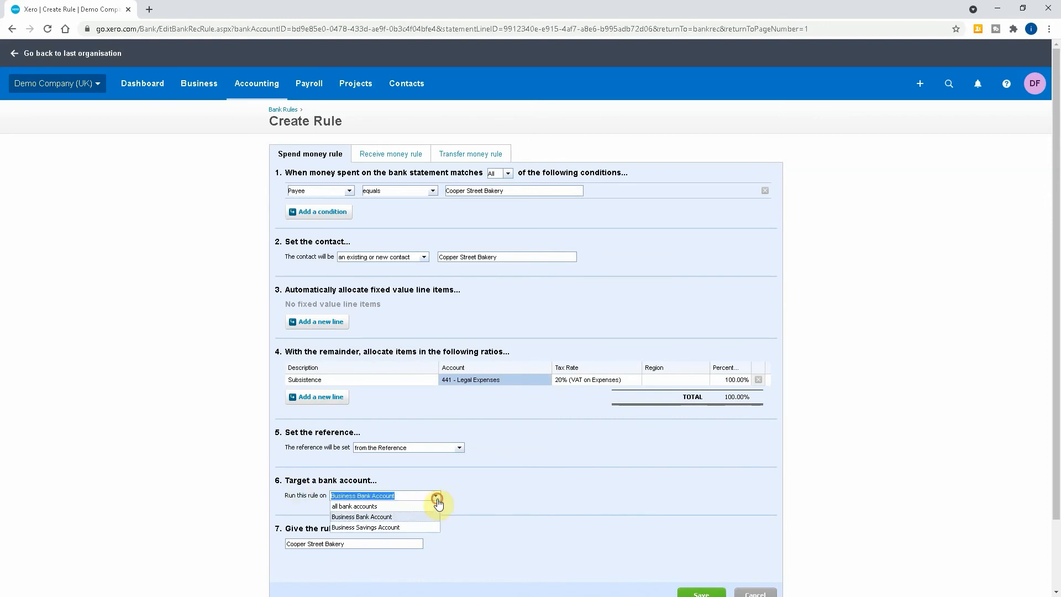
{"action": "left_click", "coordinate": [398, 507]}
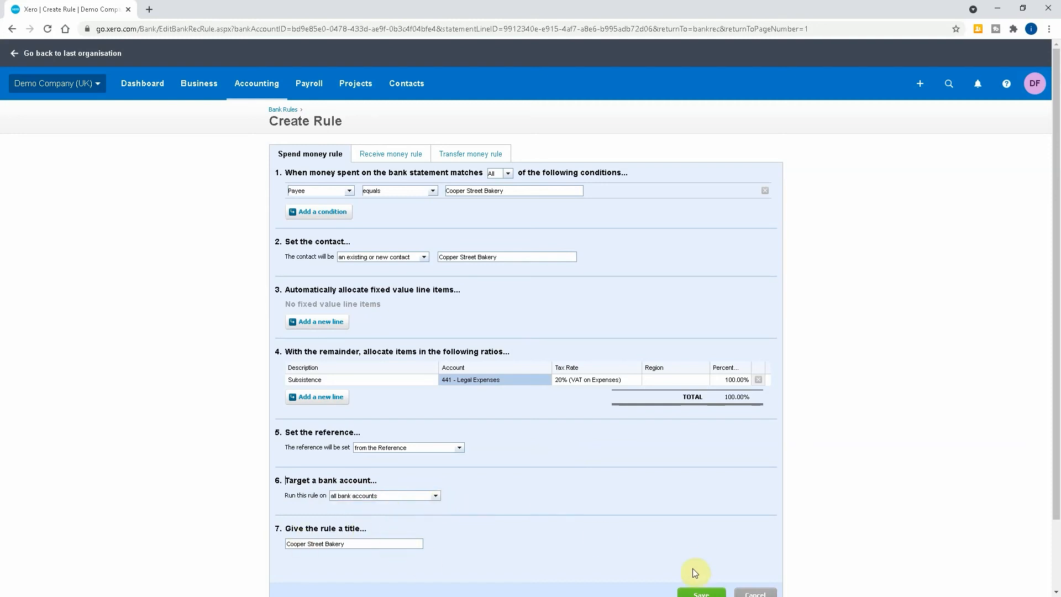
{"action": "left_click", "coordinate": [705, 593]}
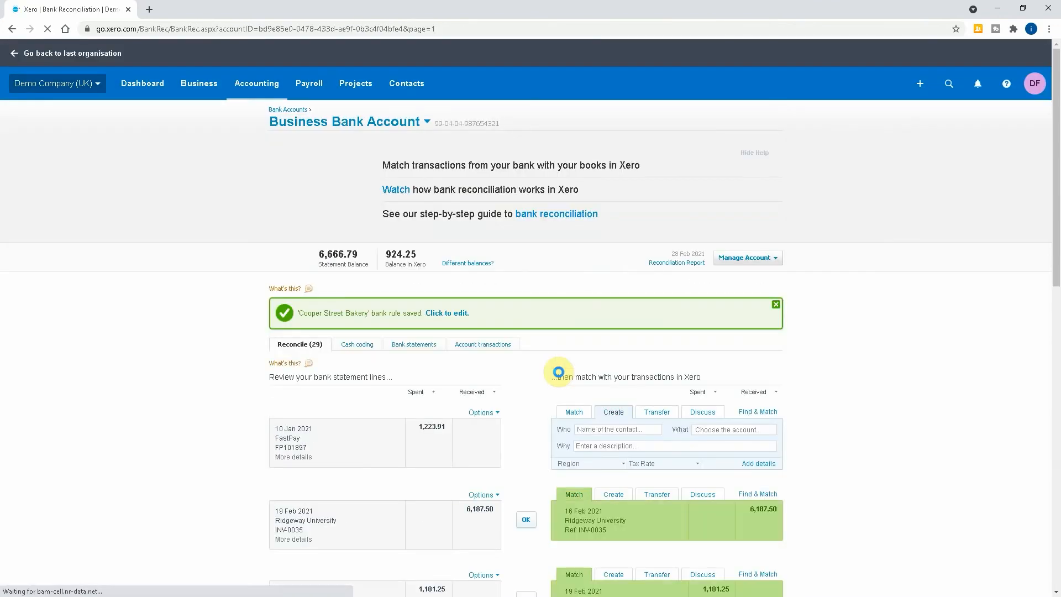
Reconcile the 21 Feb Cooper Street Bakery, 22 Feb 7-Eleven and 23 Feb Cooper Street Bakery statement lines using their suggested bank rules.
{"action": "scroll", "coordinate": [529, 382], "scroll_direction": "down", "scroll_amount": 8}
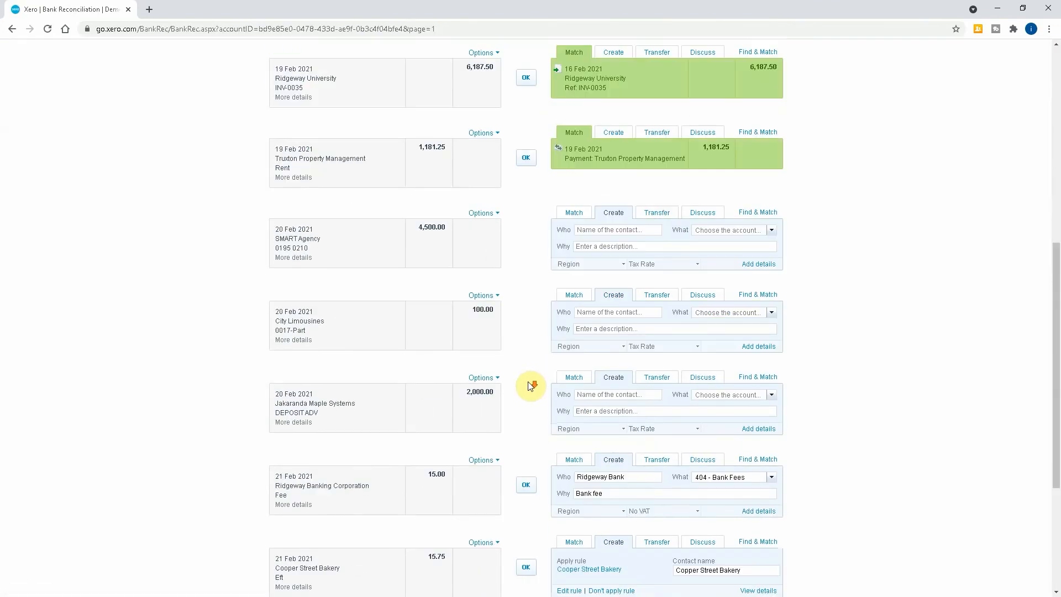
{"action": "scroll", "coordinate": [530, 385], "scroll_direction": "down", "scroll_amount": 3}
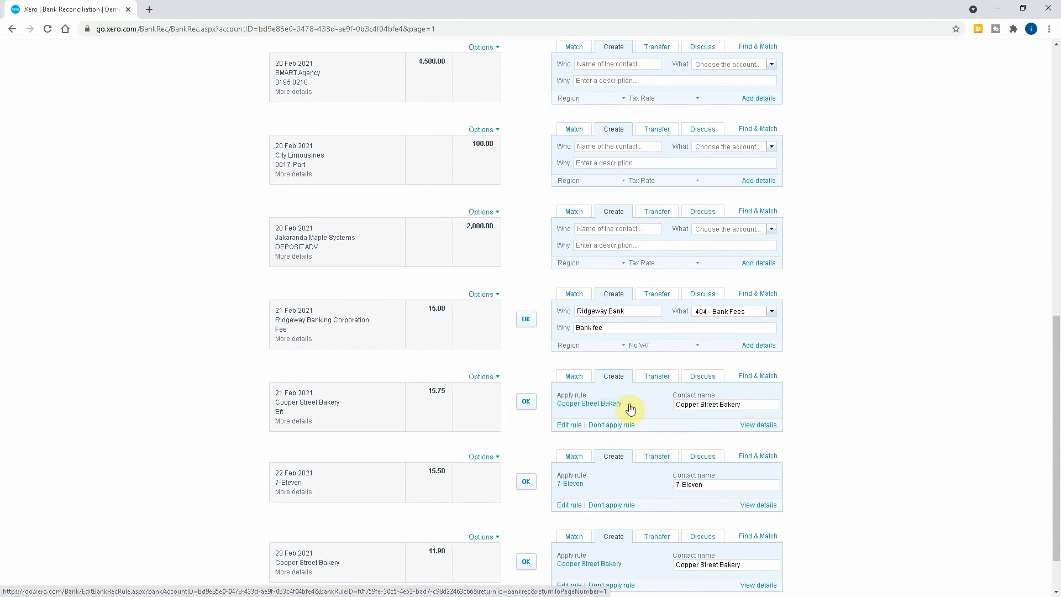
{"action": "left_click", "coordinate": [527, 403]}
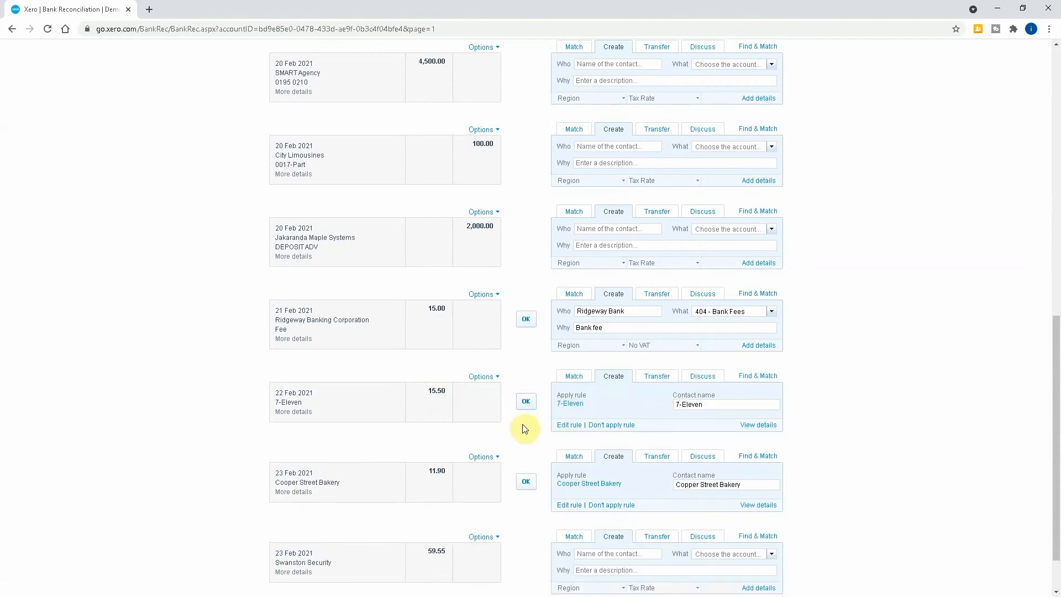
{"action": "left_click", "coordinate": [526, 402]}
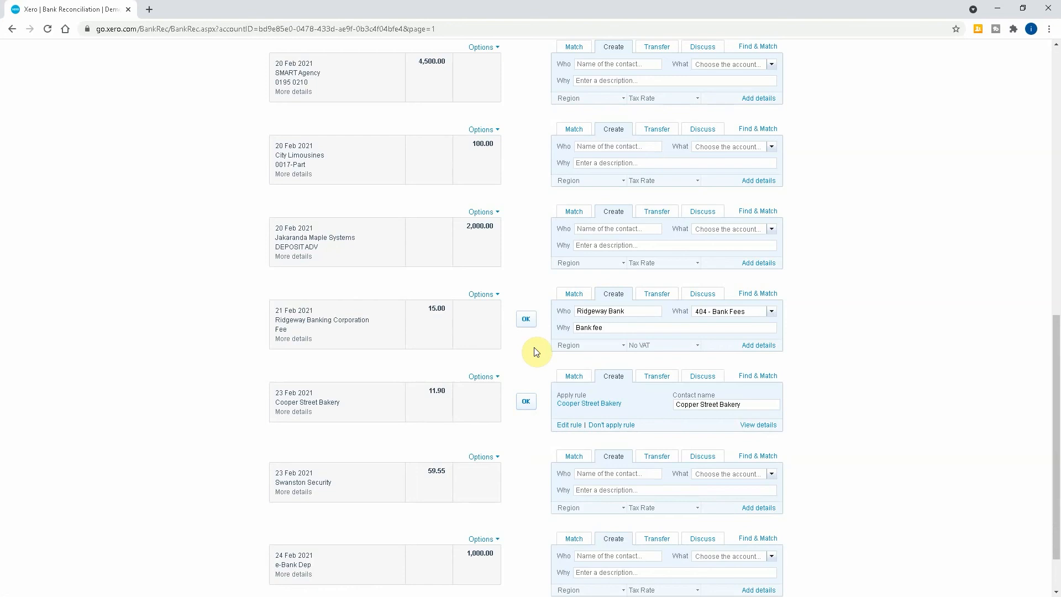
{"action": "left_click", "coordinate": [528, 403]}
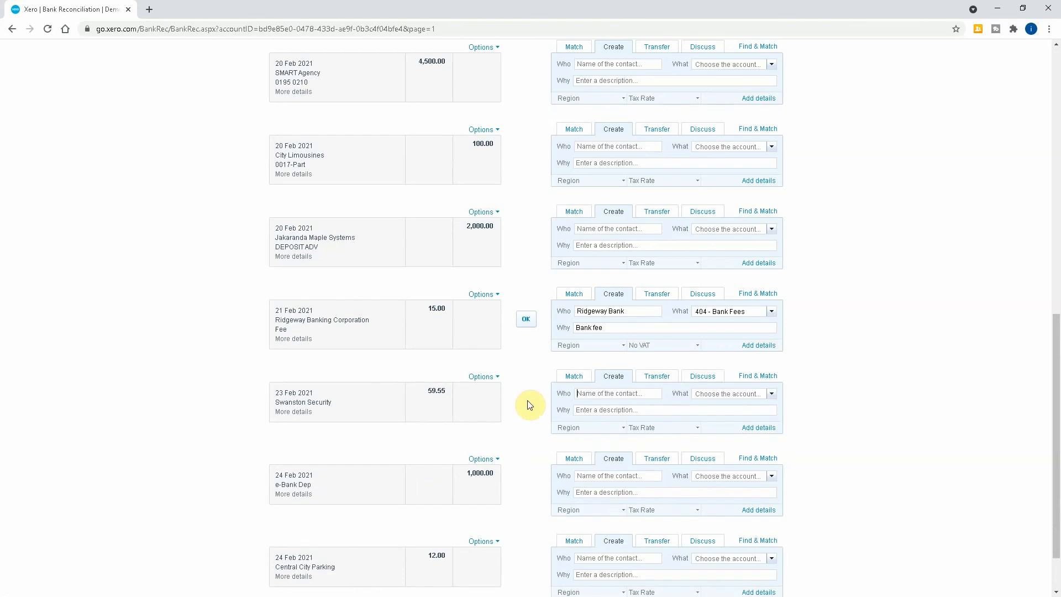